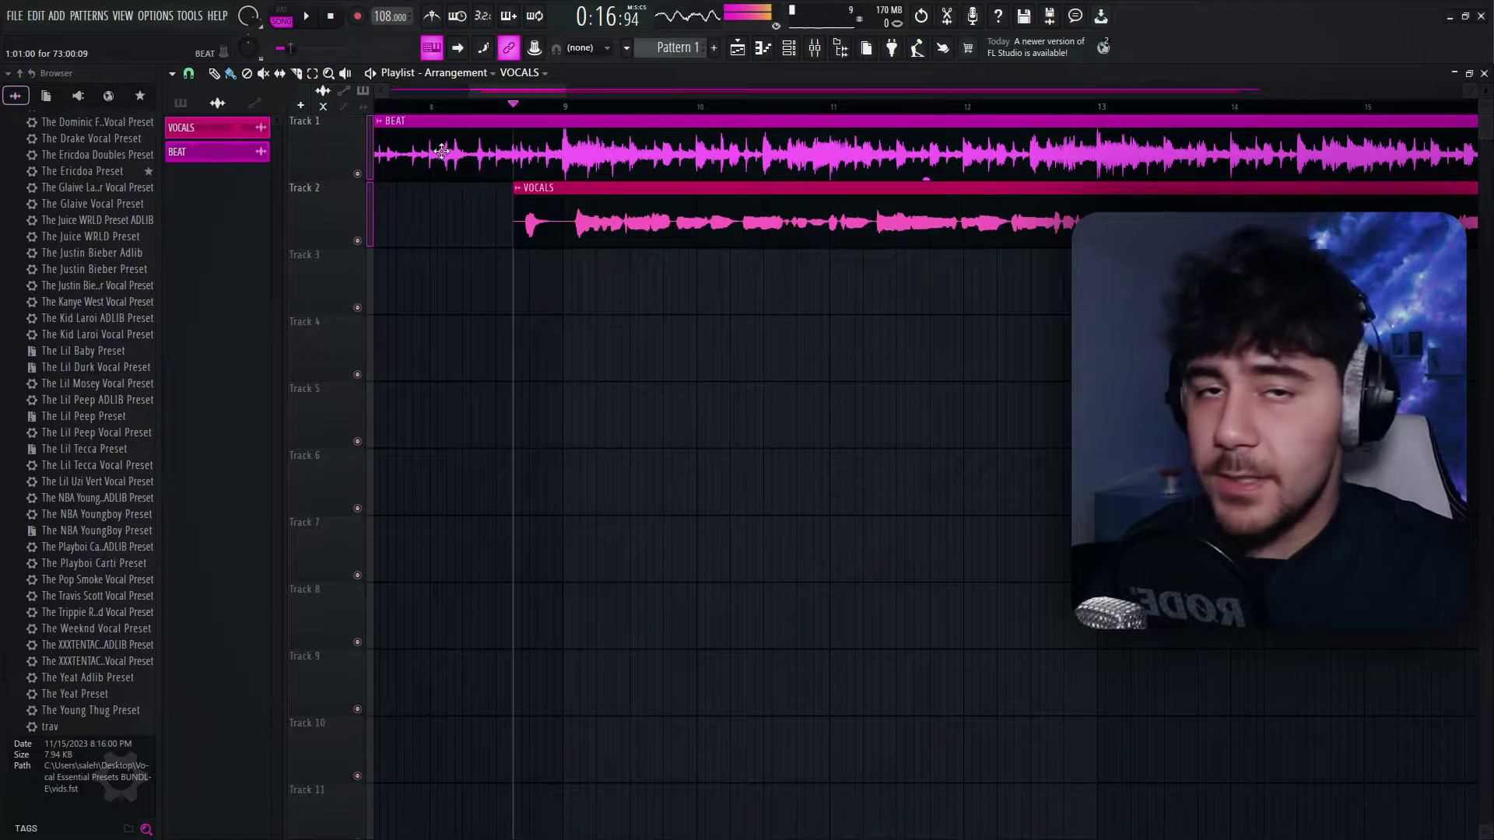
Step: Solo the BEAT track on Track 1 and play it back
key(space)
right_click(357, 174)
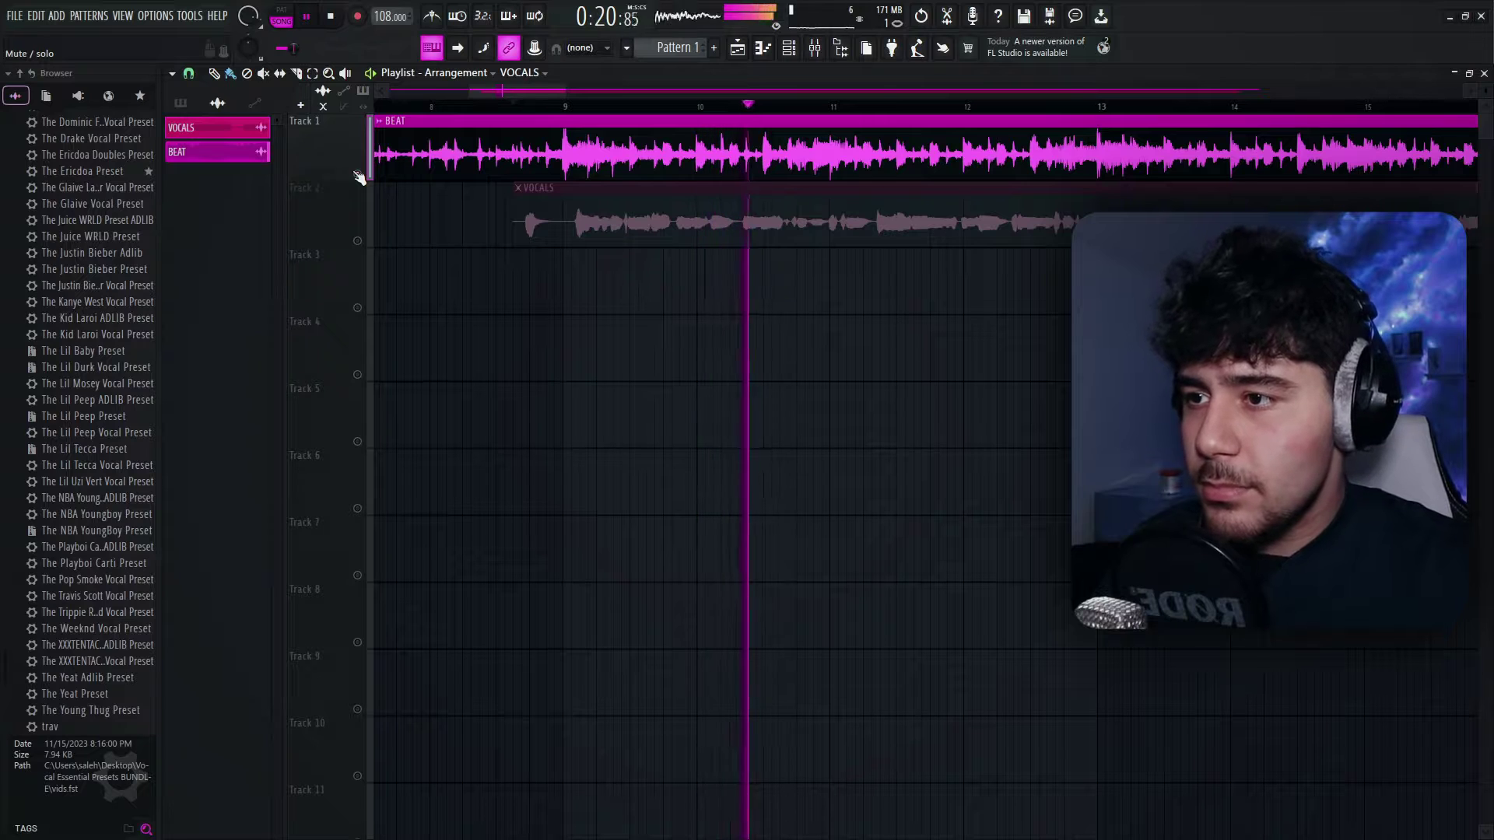
key(space)
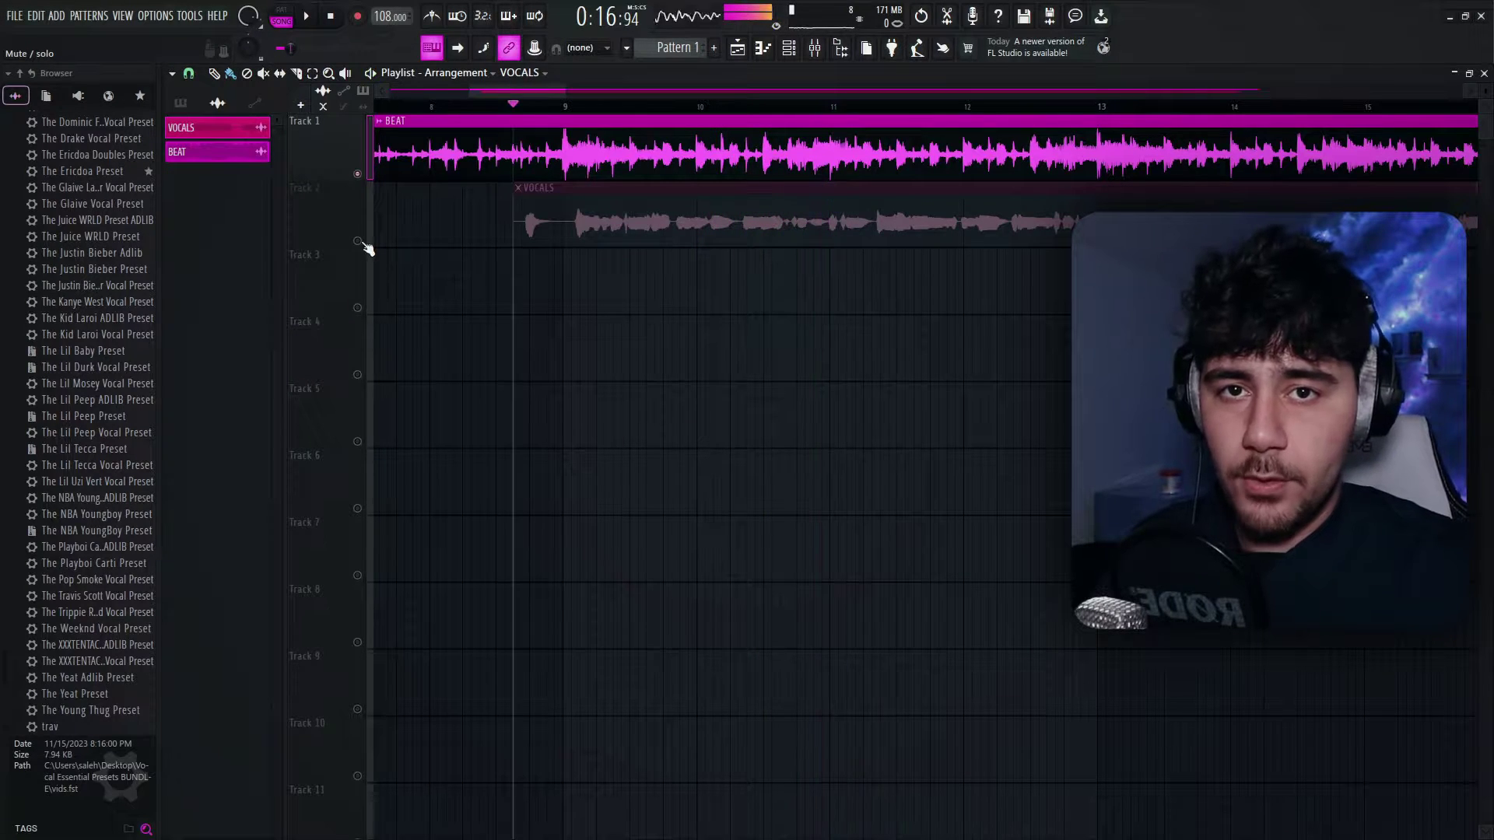
Step: Solo the VOCALS track on Track 2 and listen to it alone
right_click(359, 242)
key(space)
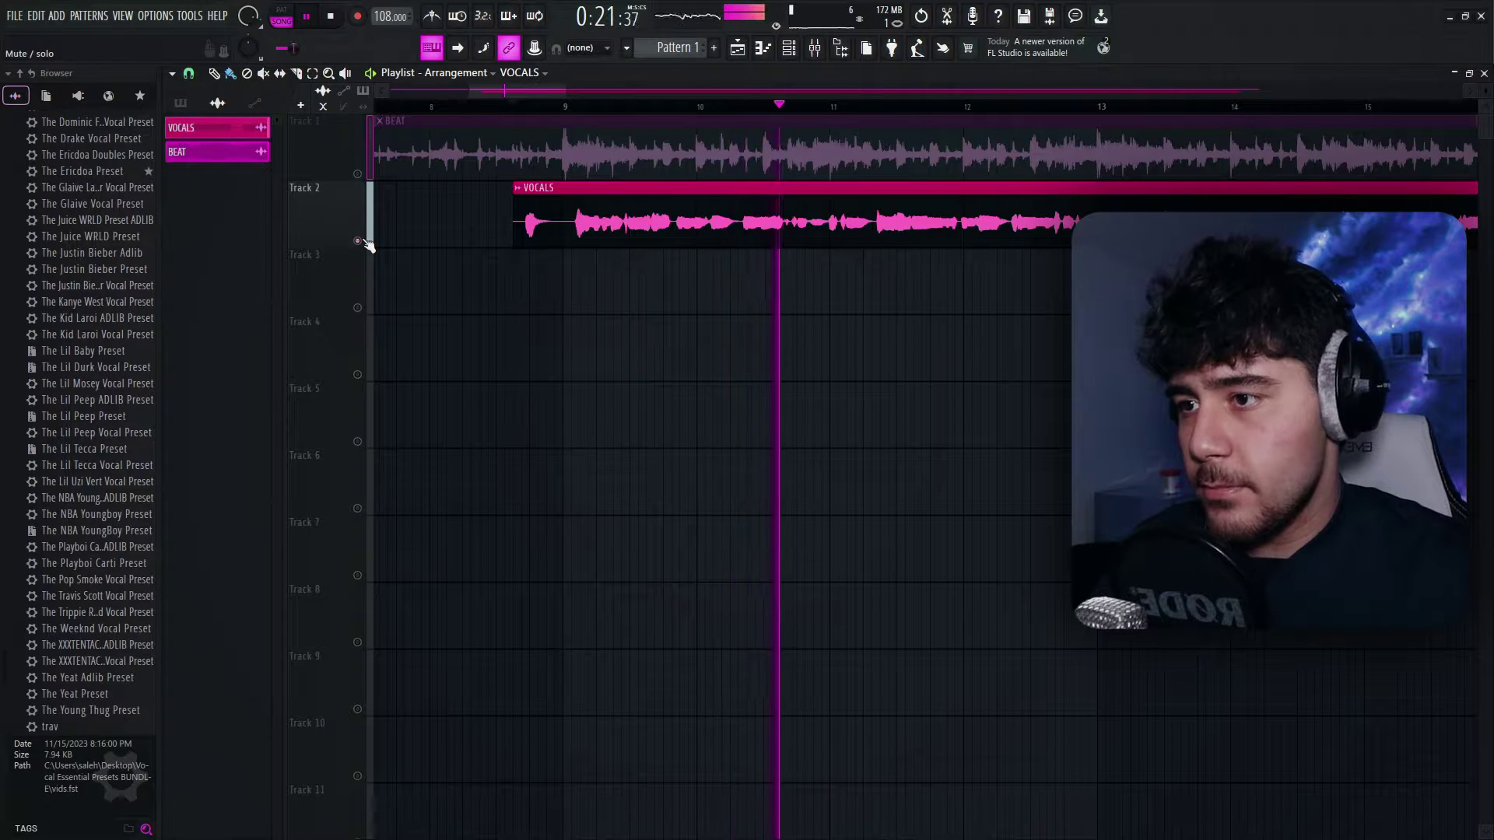
key(space)
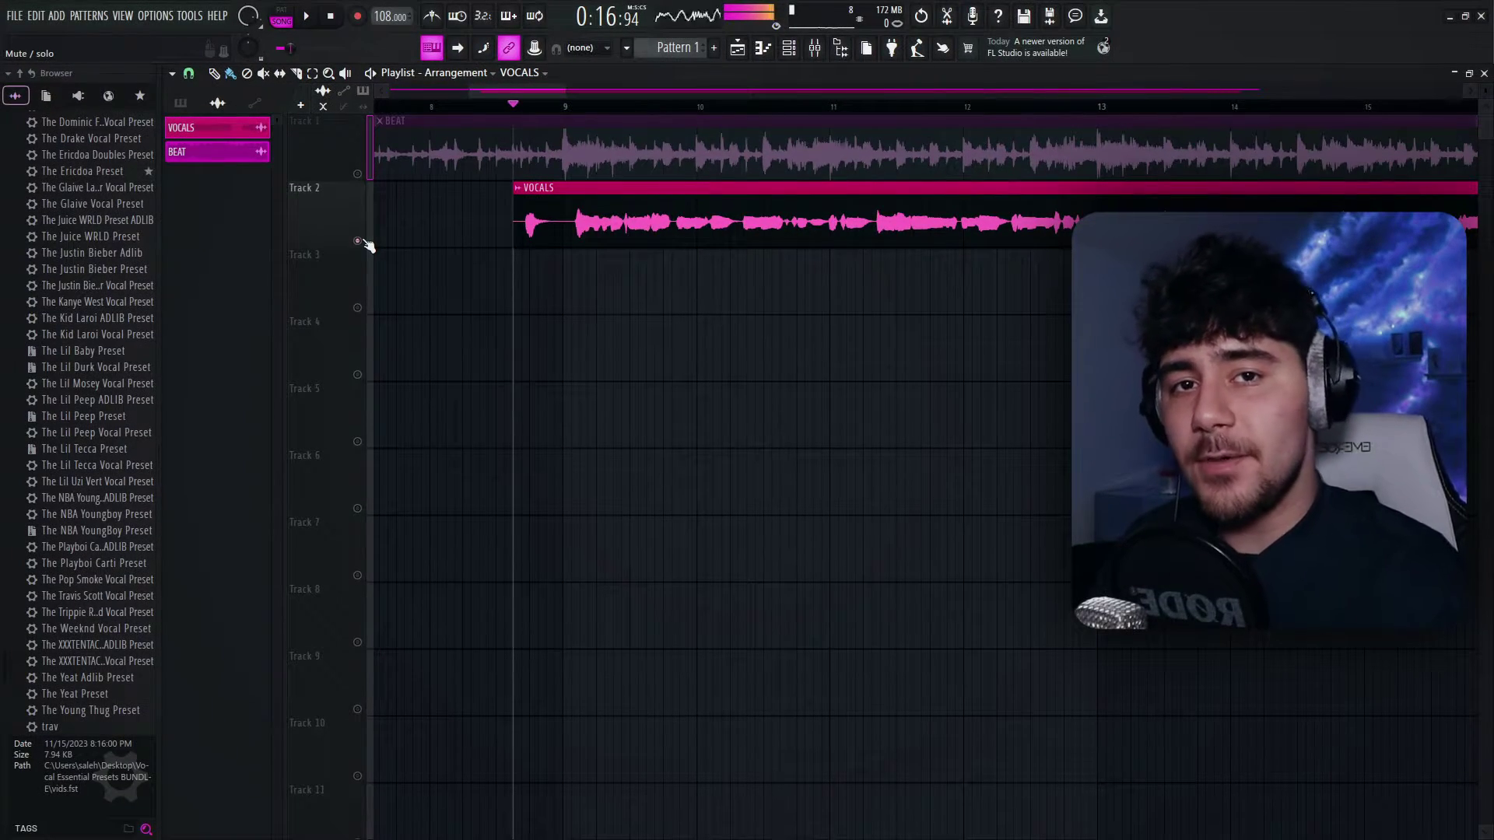
Step: Scroll down and back up to find The Juice WRLD Preset for mixer Insert 2
scroll(571, 115, down, 5)
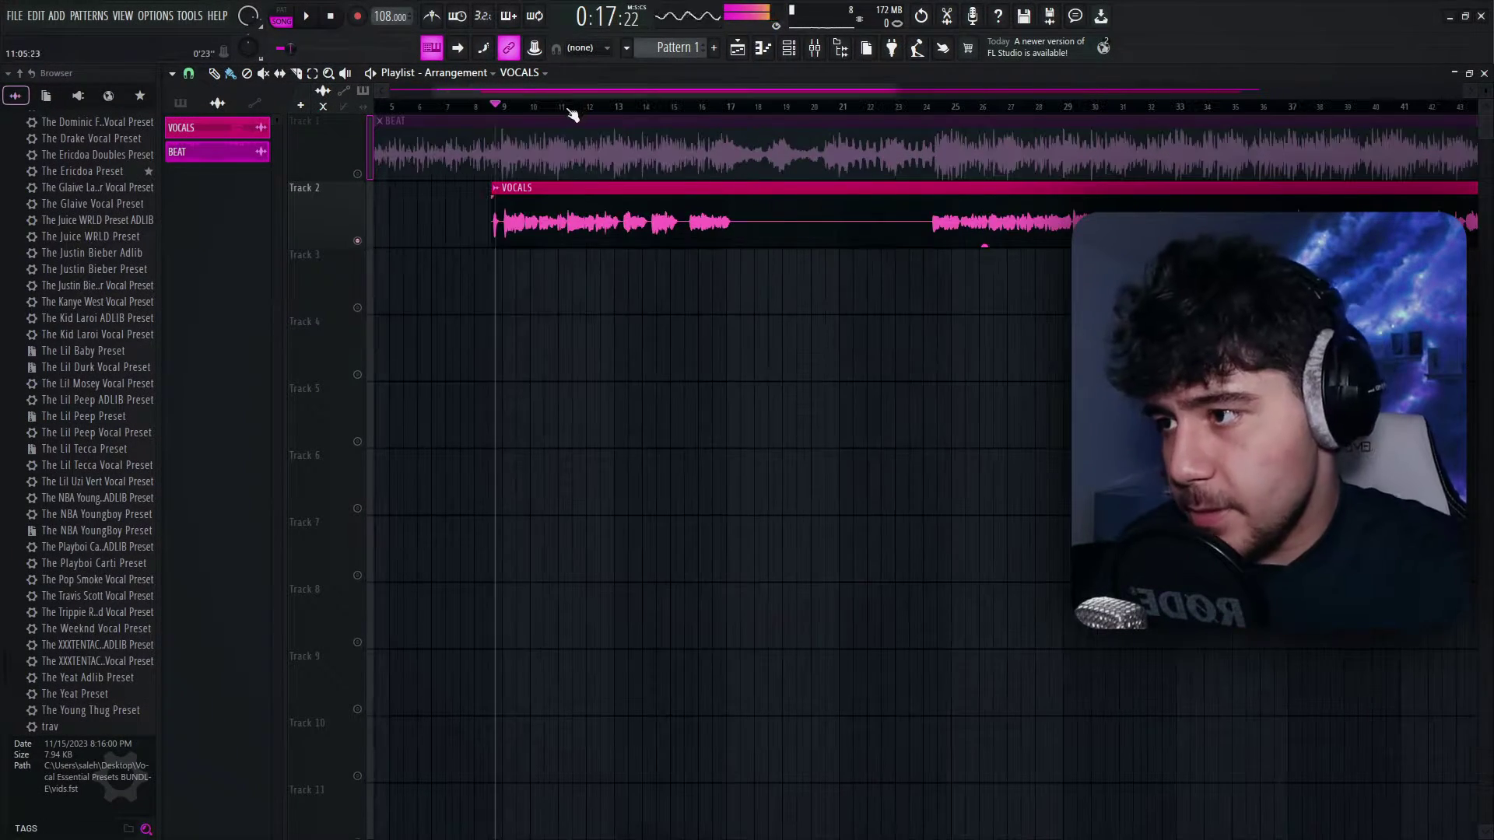
scroll(479, 111, up, 3)
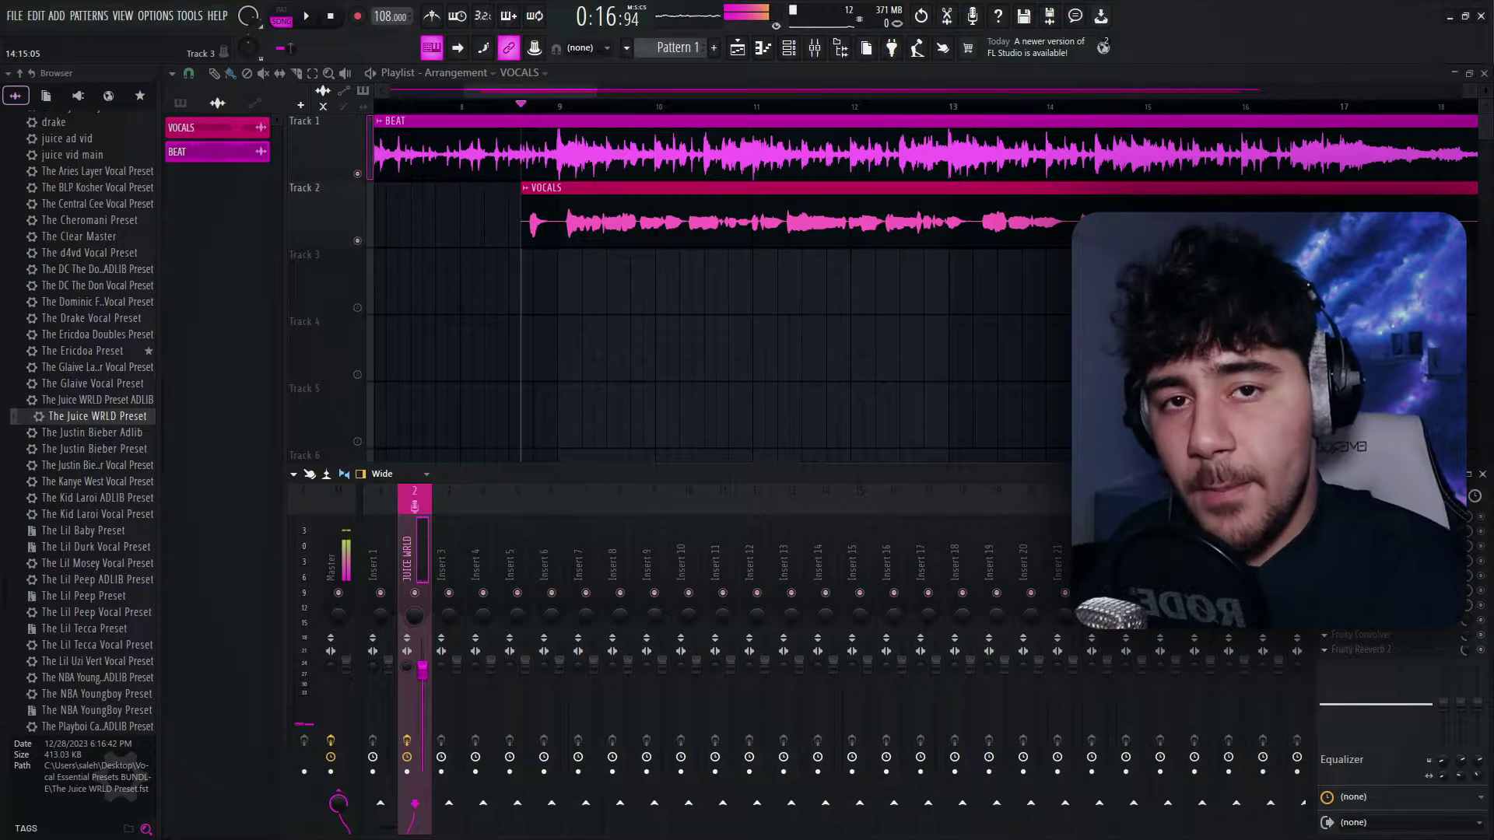
Step: Open the MAutoPitch plugin window from the JUICE WRLD insert's effect chain
scroll(85, 420, down, 2)
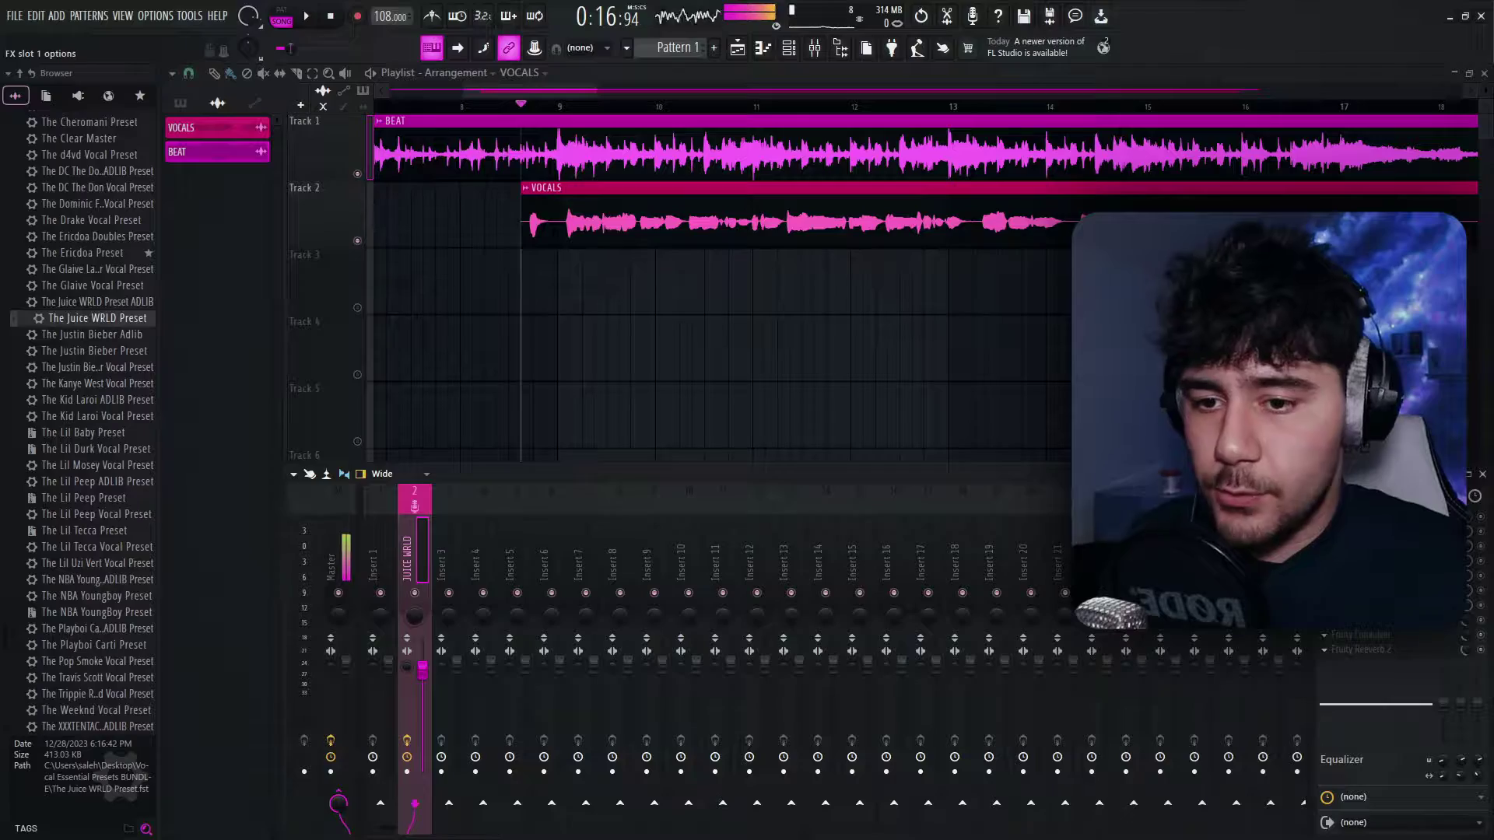
click(1369, 516)
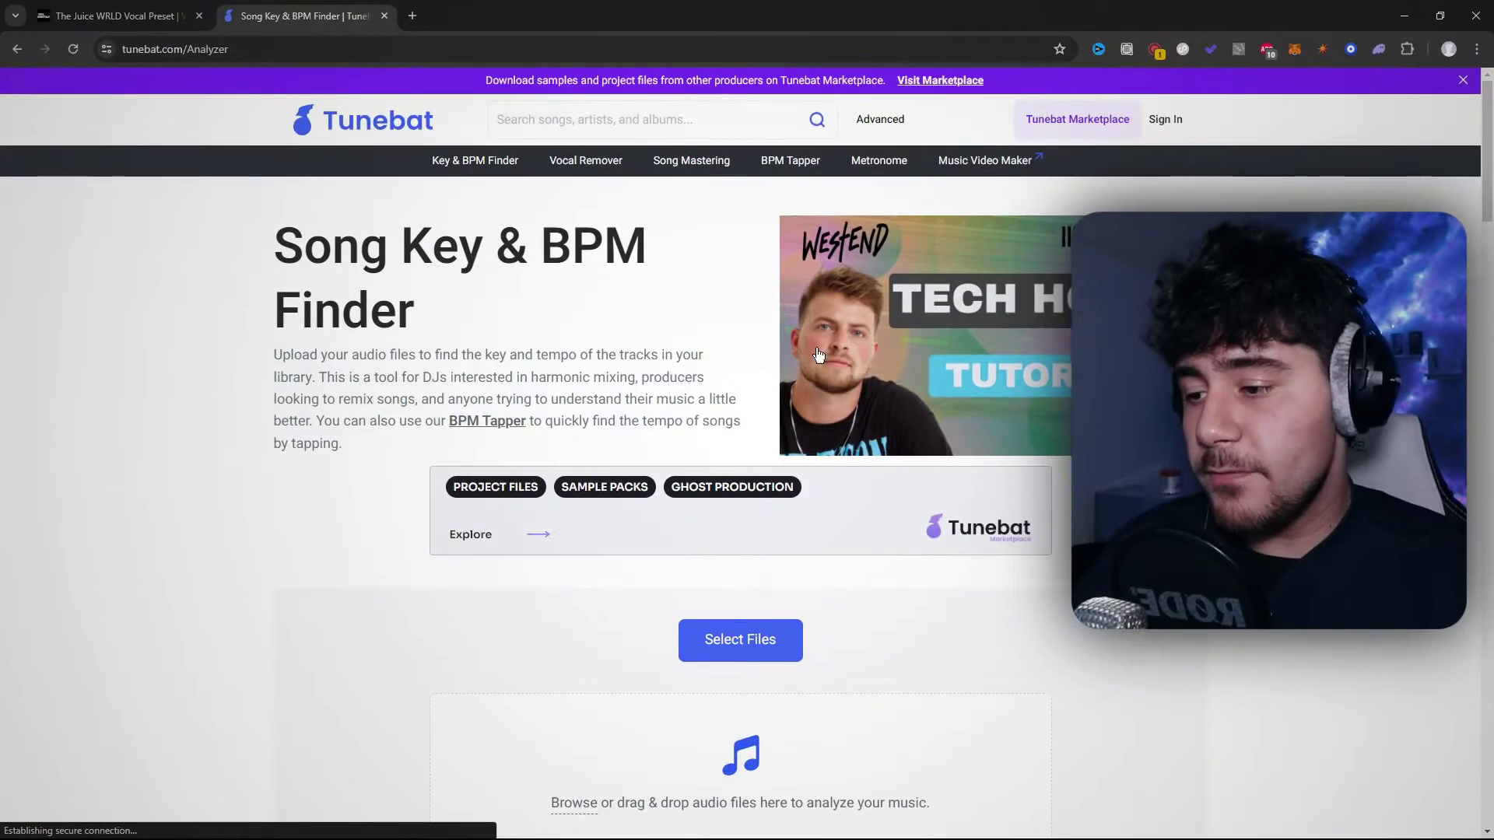
scroll(810, 497, down, 3)
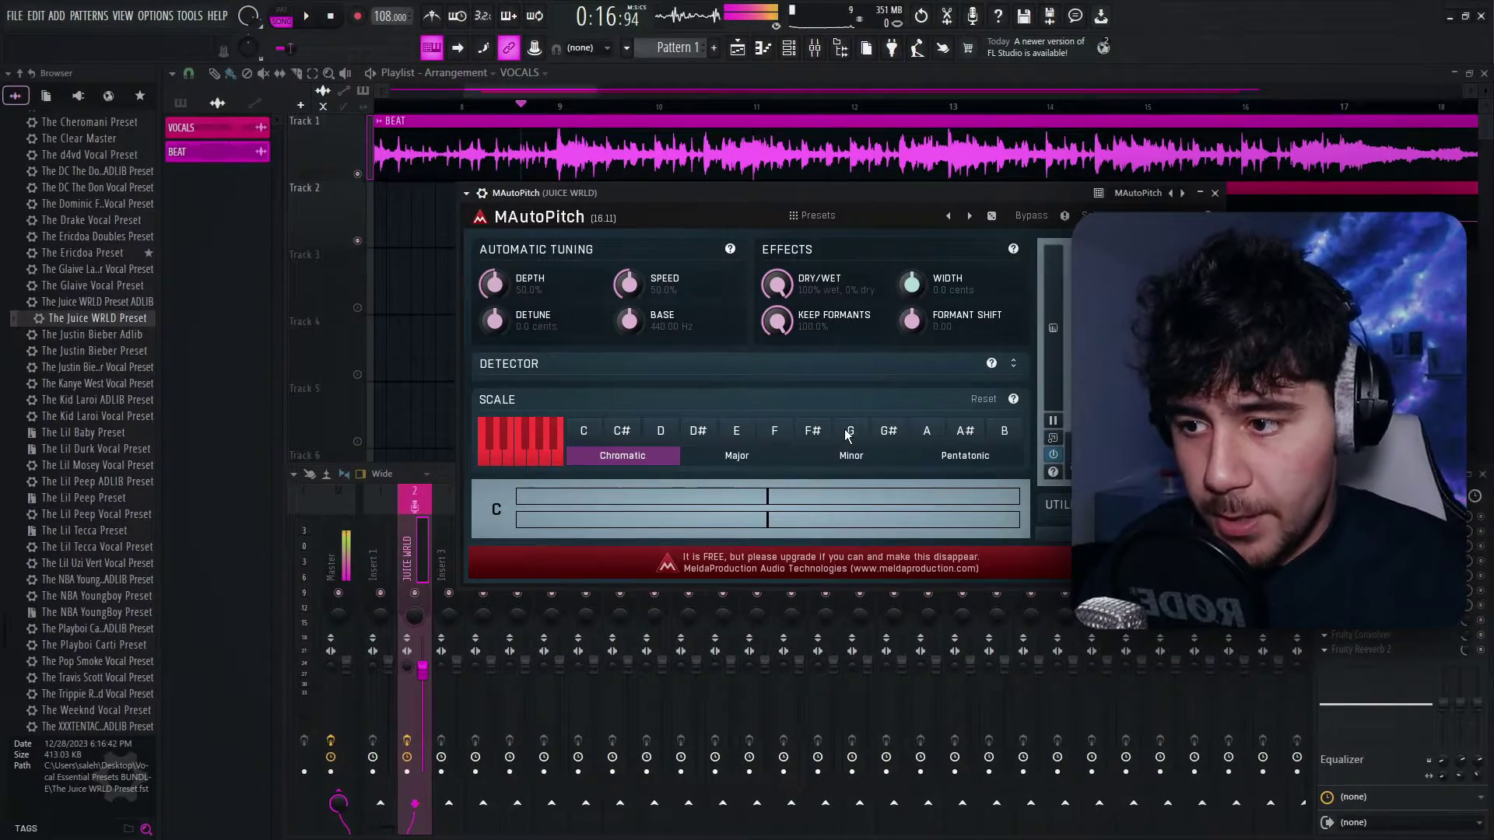
Step: Switch MAutoPitch's scale to Minor, mute the beat, and play the tuned vocals
click(851, 455)
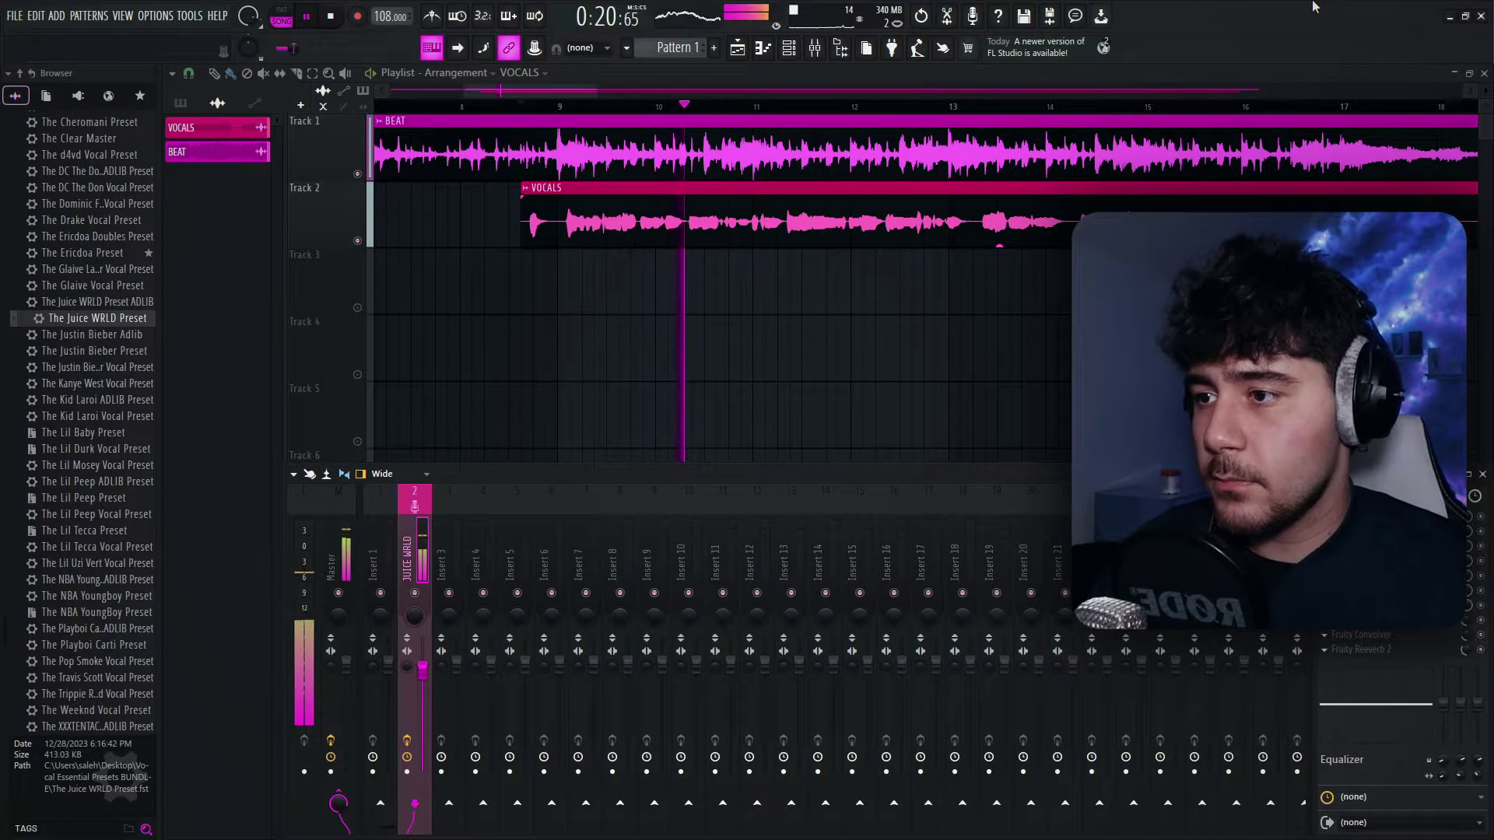
key(F9)
click(358, 174)
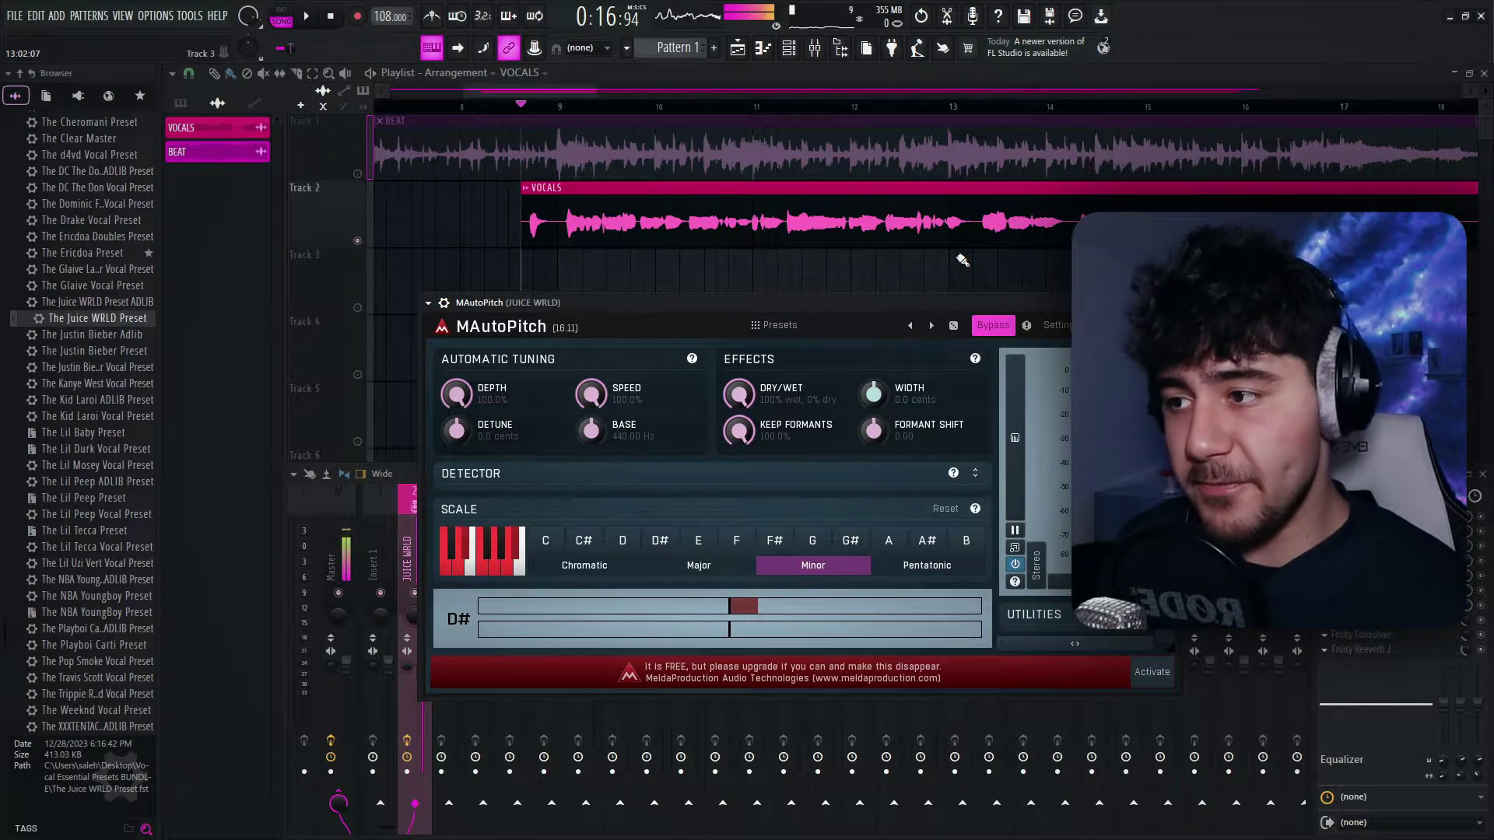
key(space)
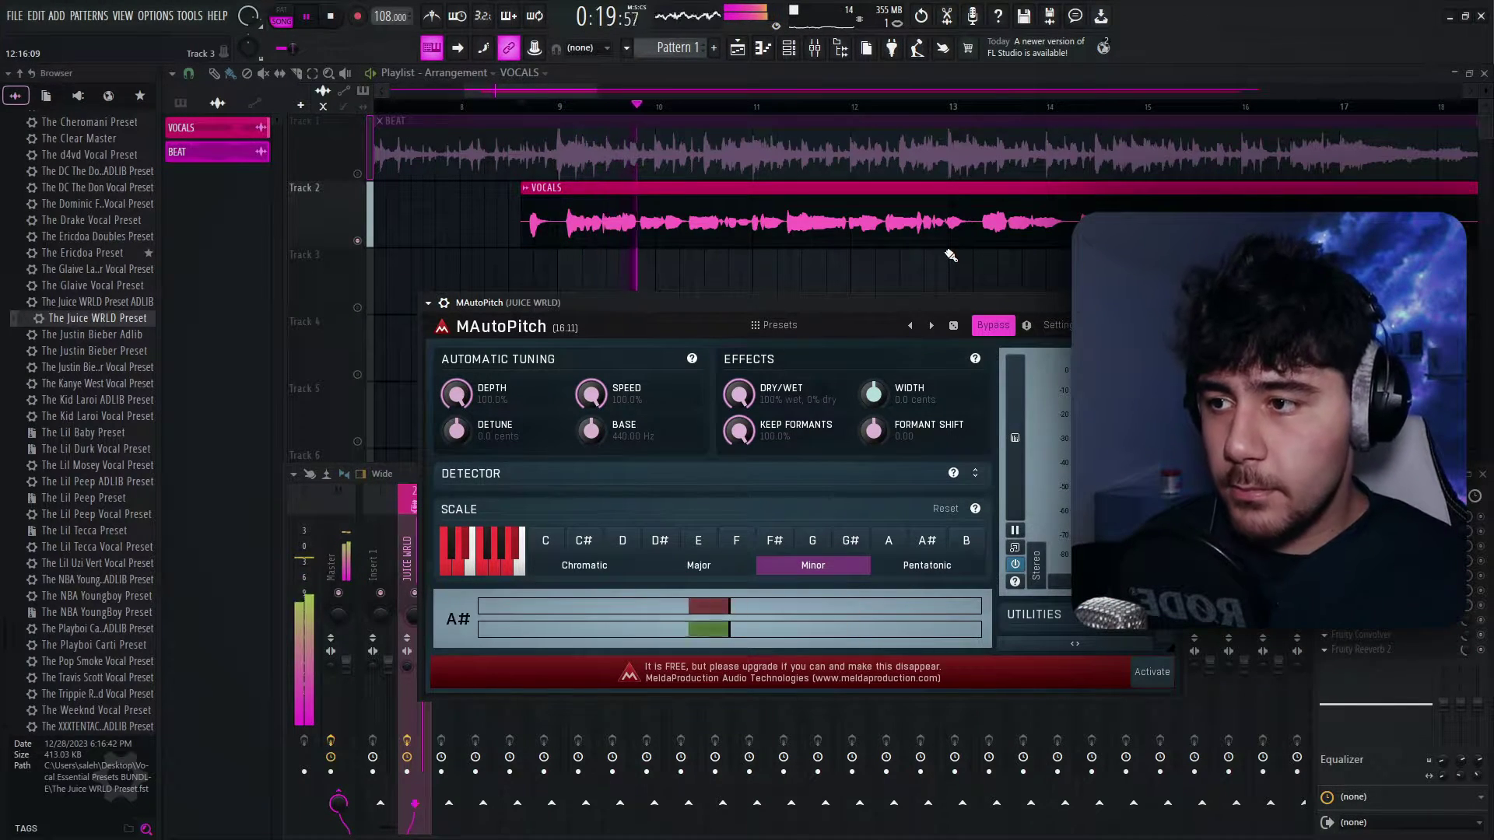
key(space)
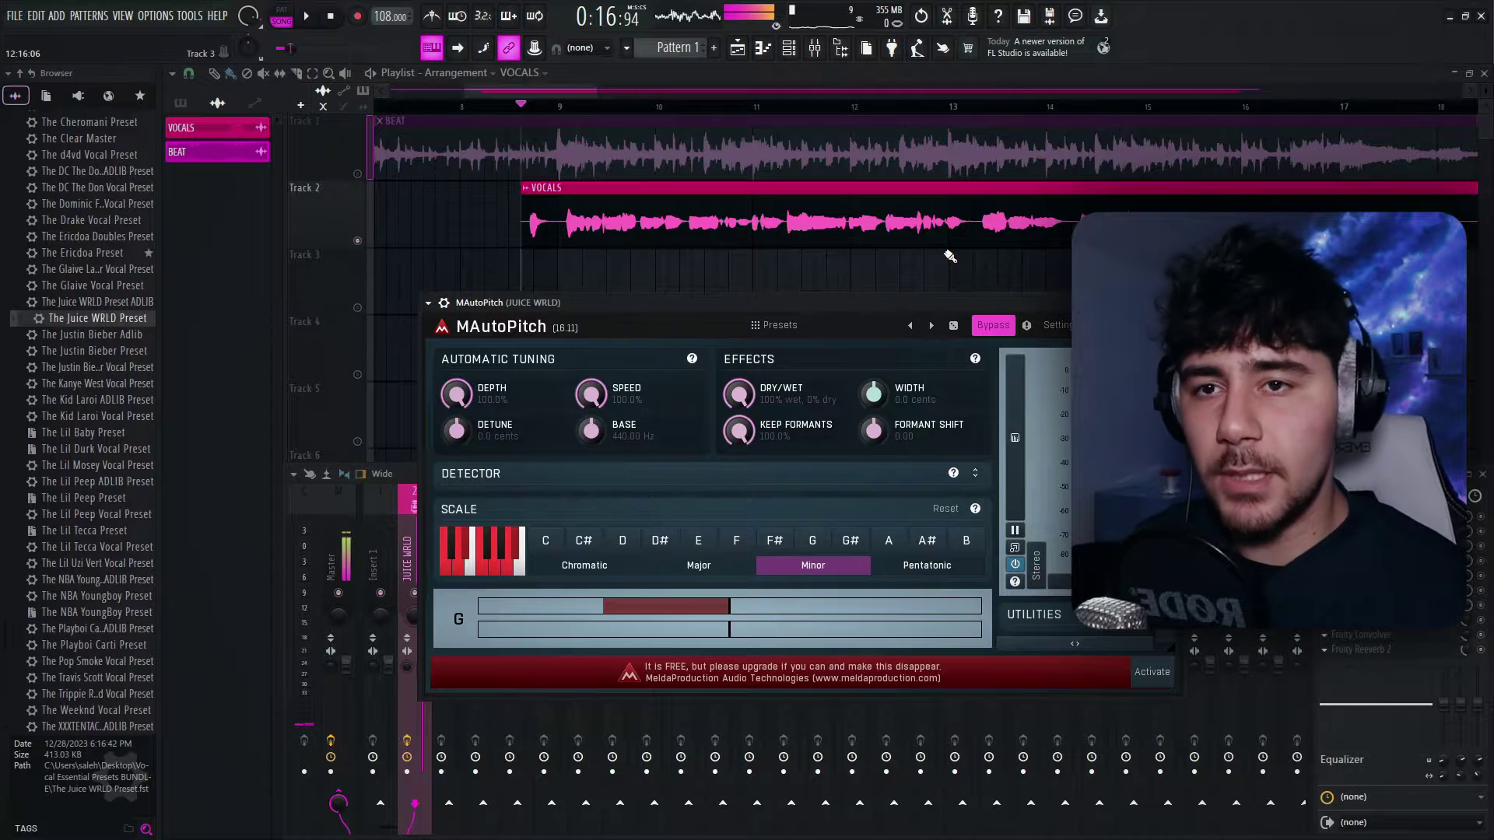
Step: Replay the vocals toggling Bypass to compare tuned and untuned, then close MAutoPitch
key(space)
click(993, 326)
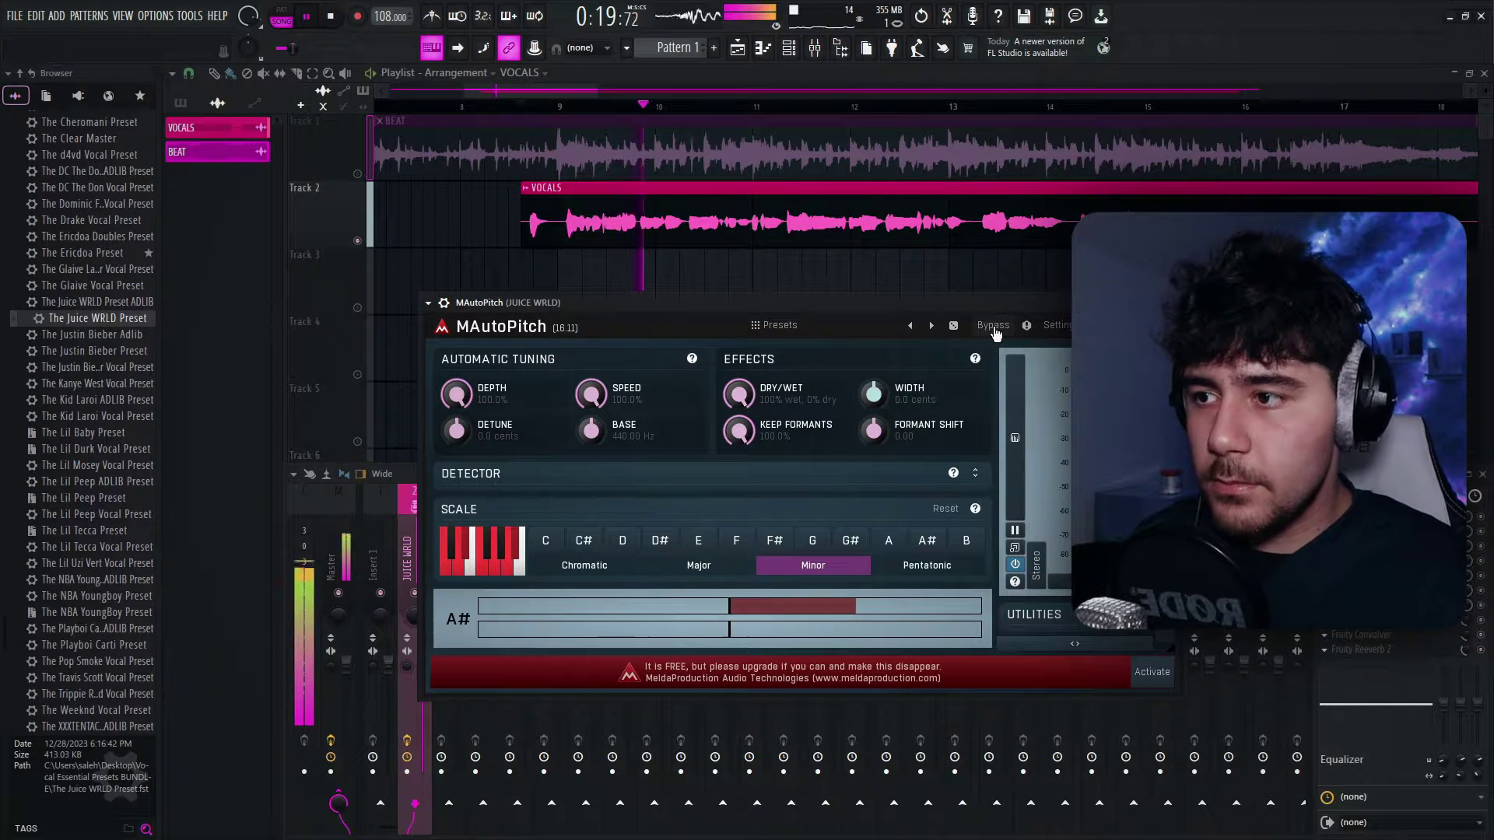
key(space)
click(828, 56)
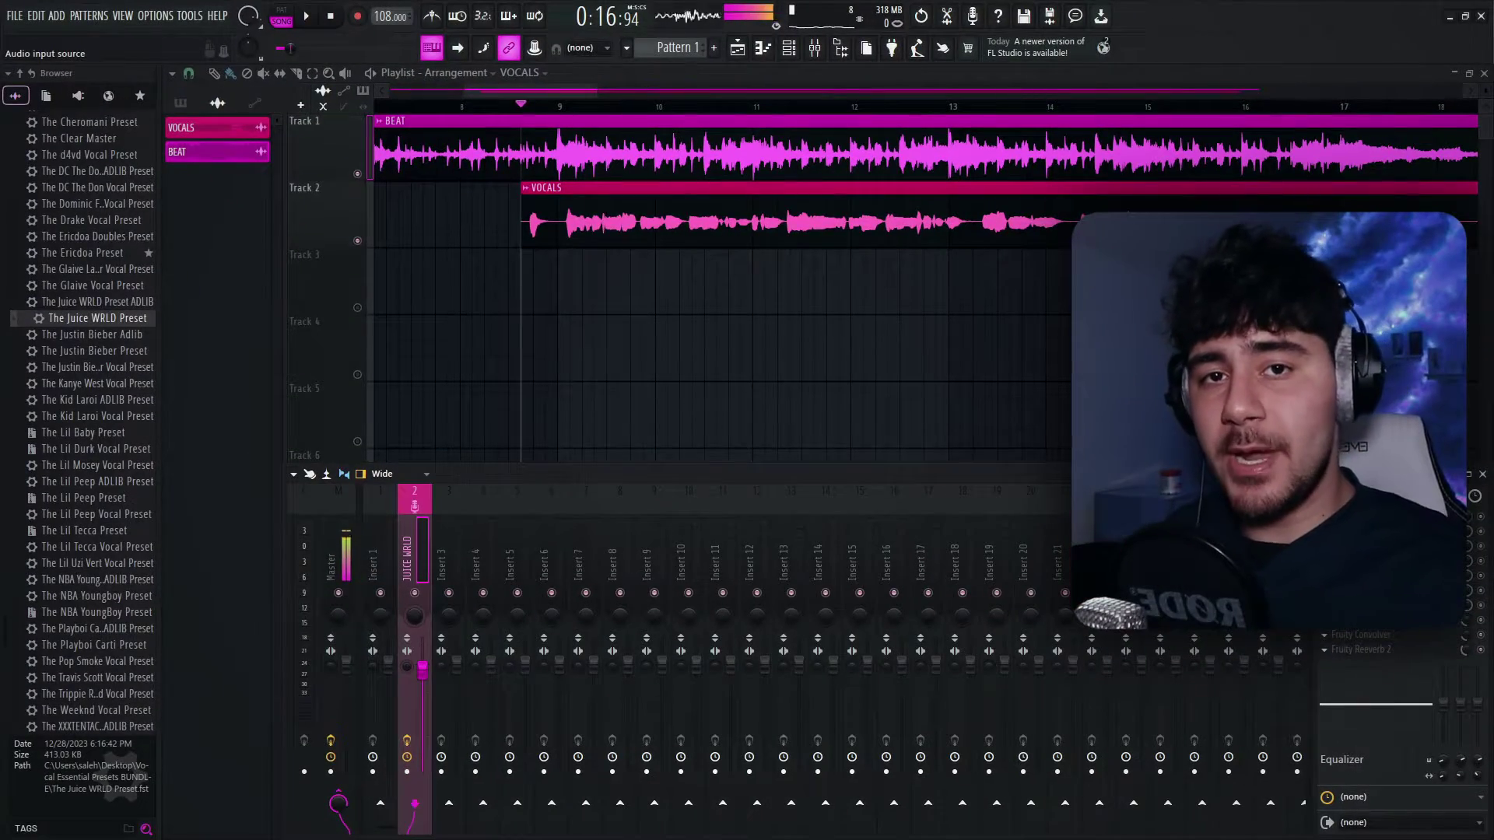
Step: Add Pitcher to the JUICE WRLD insert with its key set to G minor
click(1370, 516)
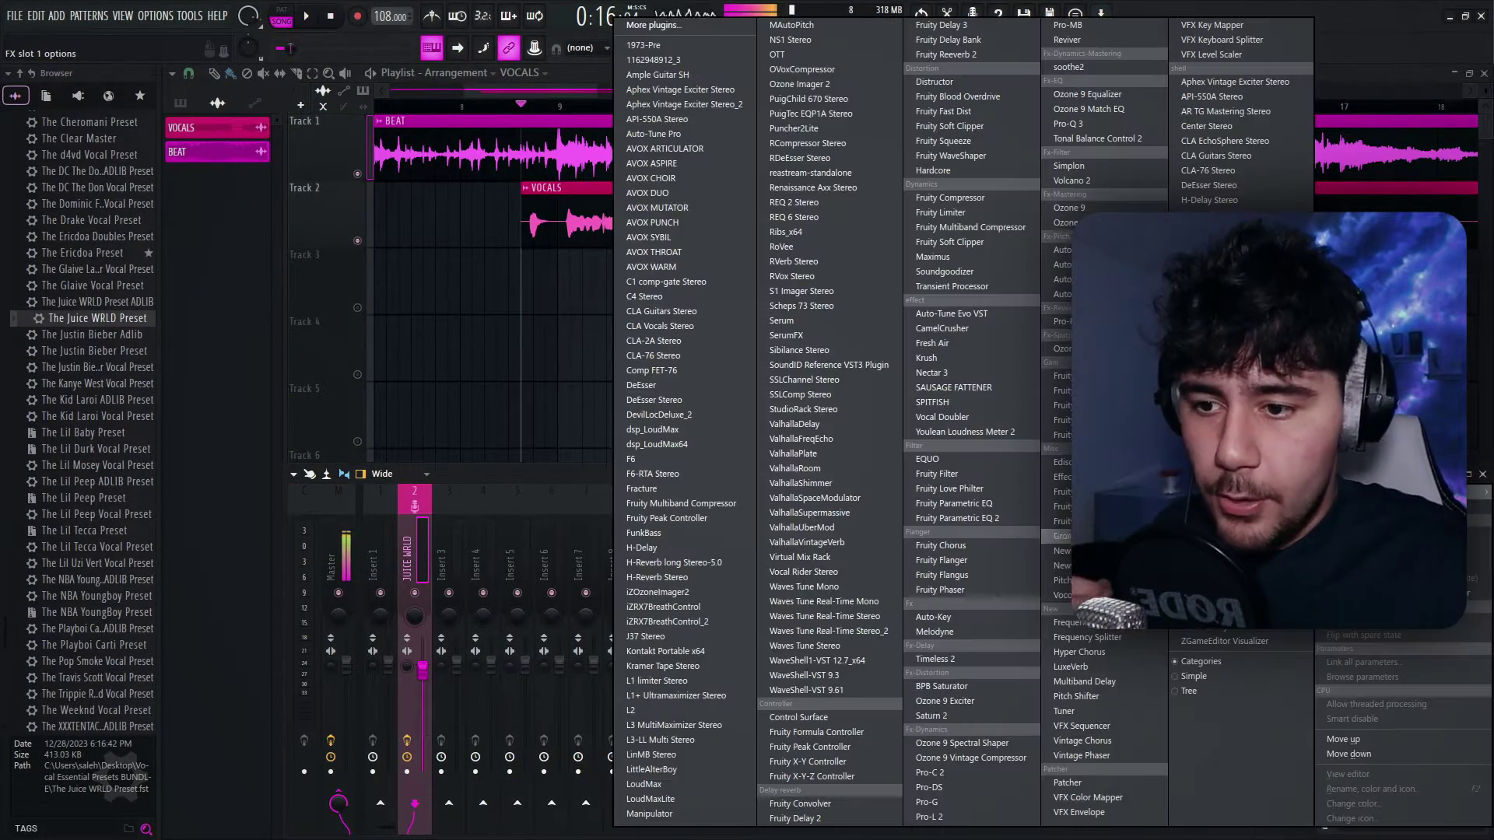
click(1062, 580)
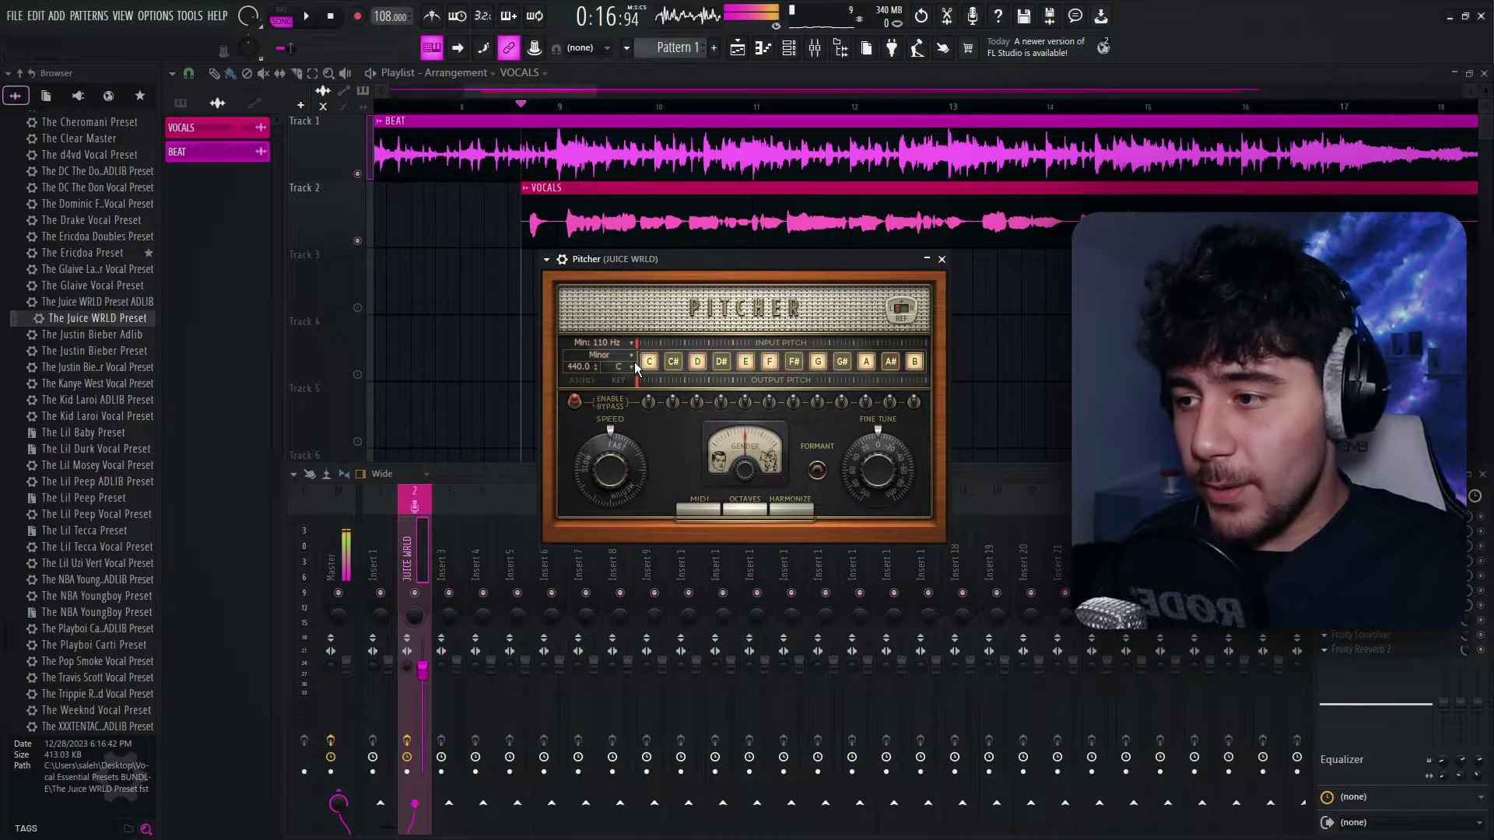
drag(623, 362, 734, 440)
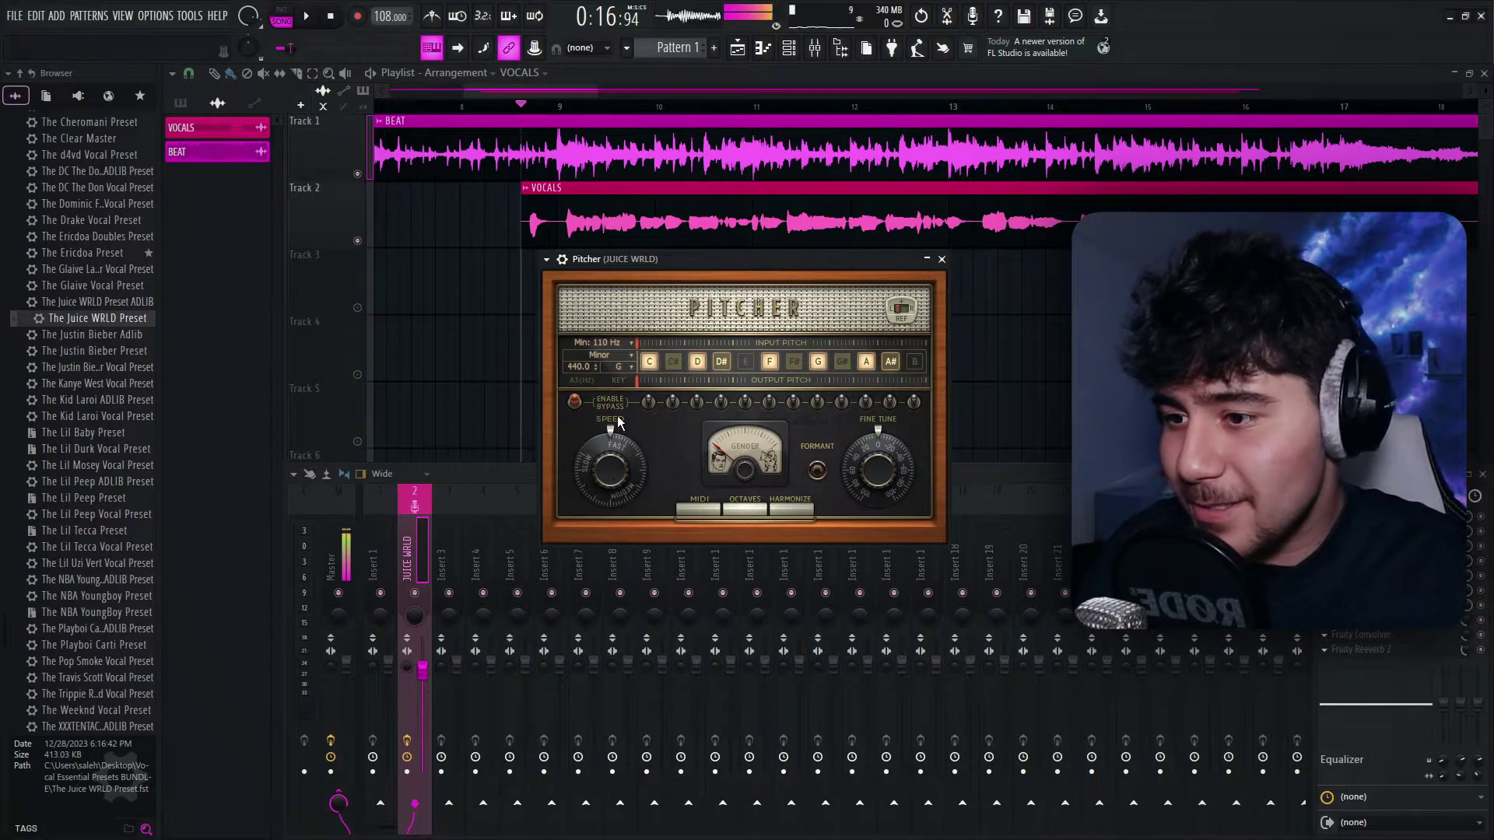
click(941, 259)
Step: Play back with the beat muted to hear the Pitcher-tuned vocals
key(space)
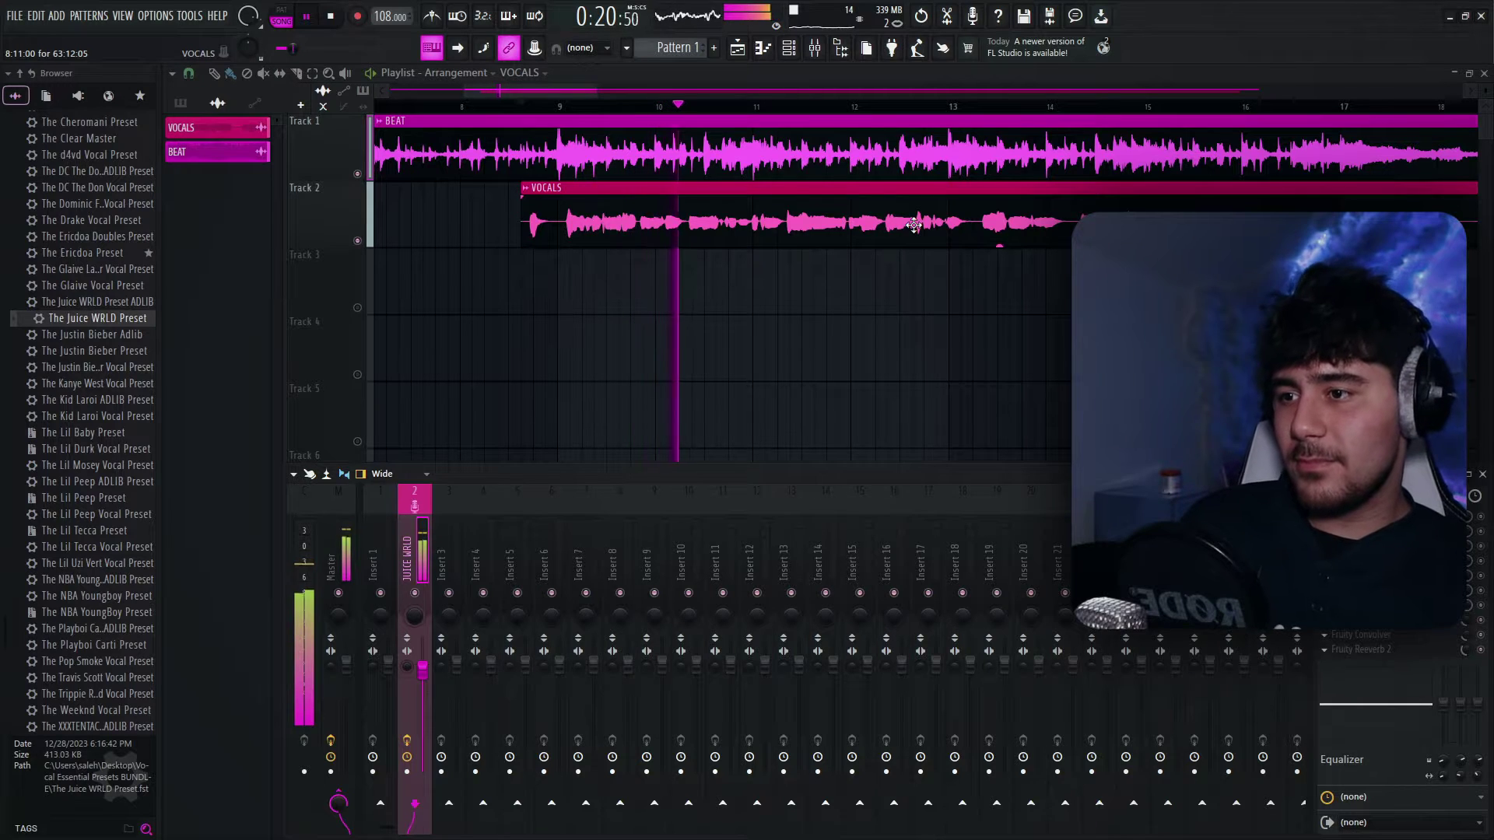
click(357, 174)
key(F9)
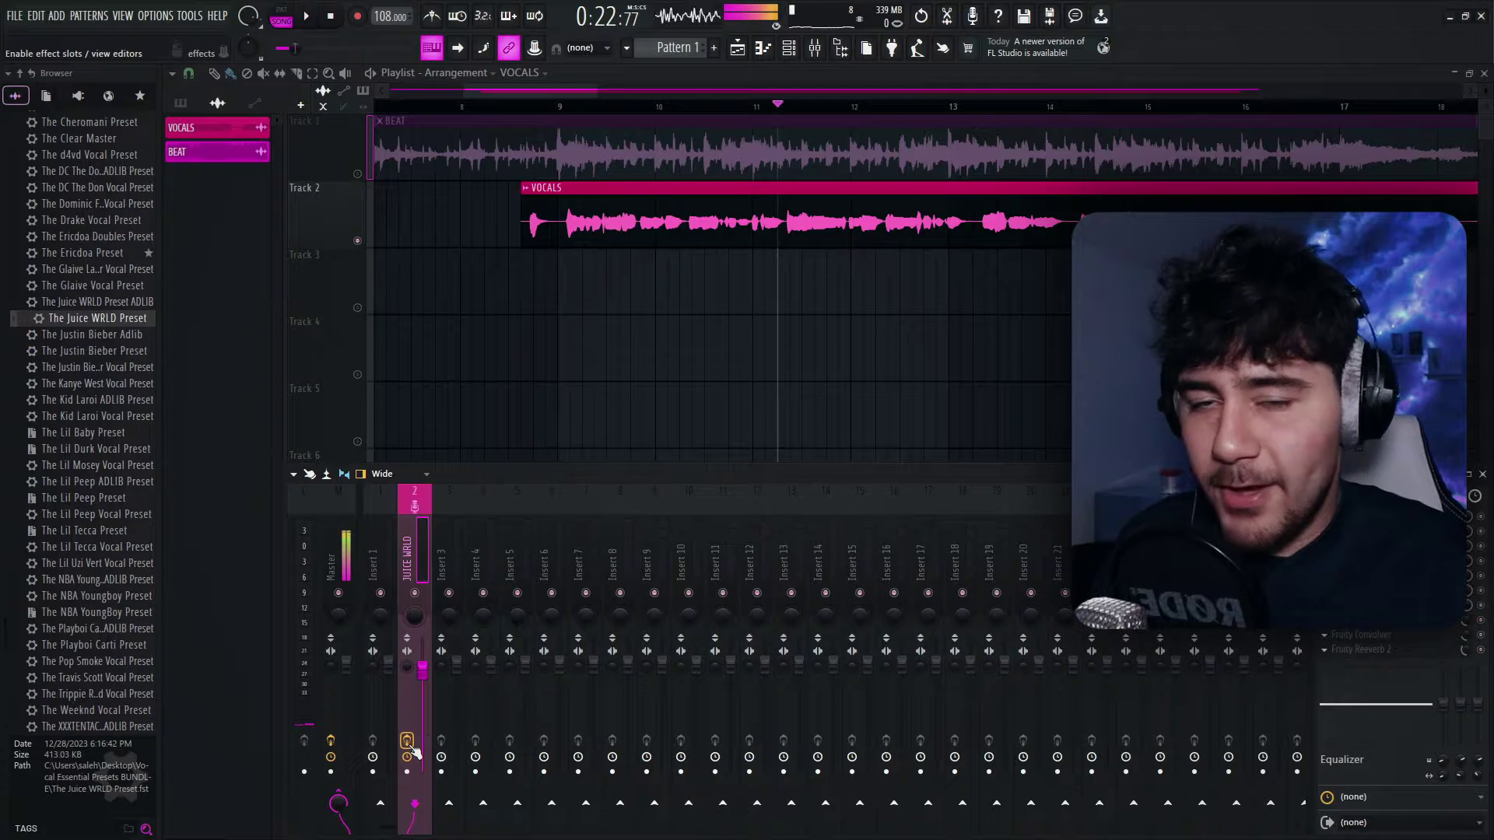
Step: Play the vocals while toggling Insert 2's effects on and off to A/B the chain
key(space)
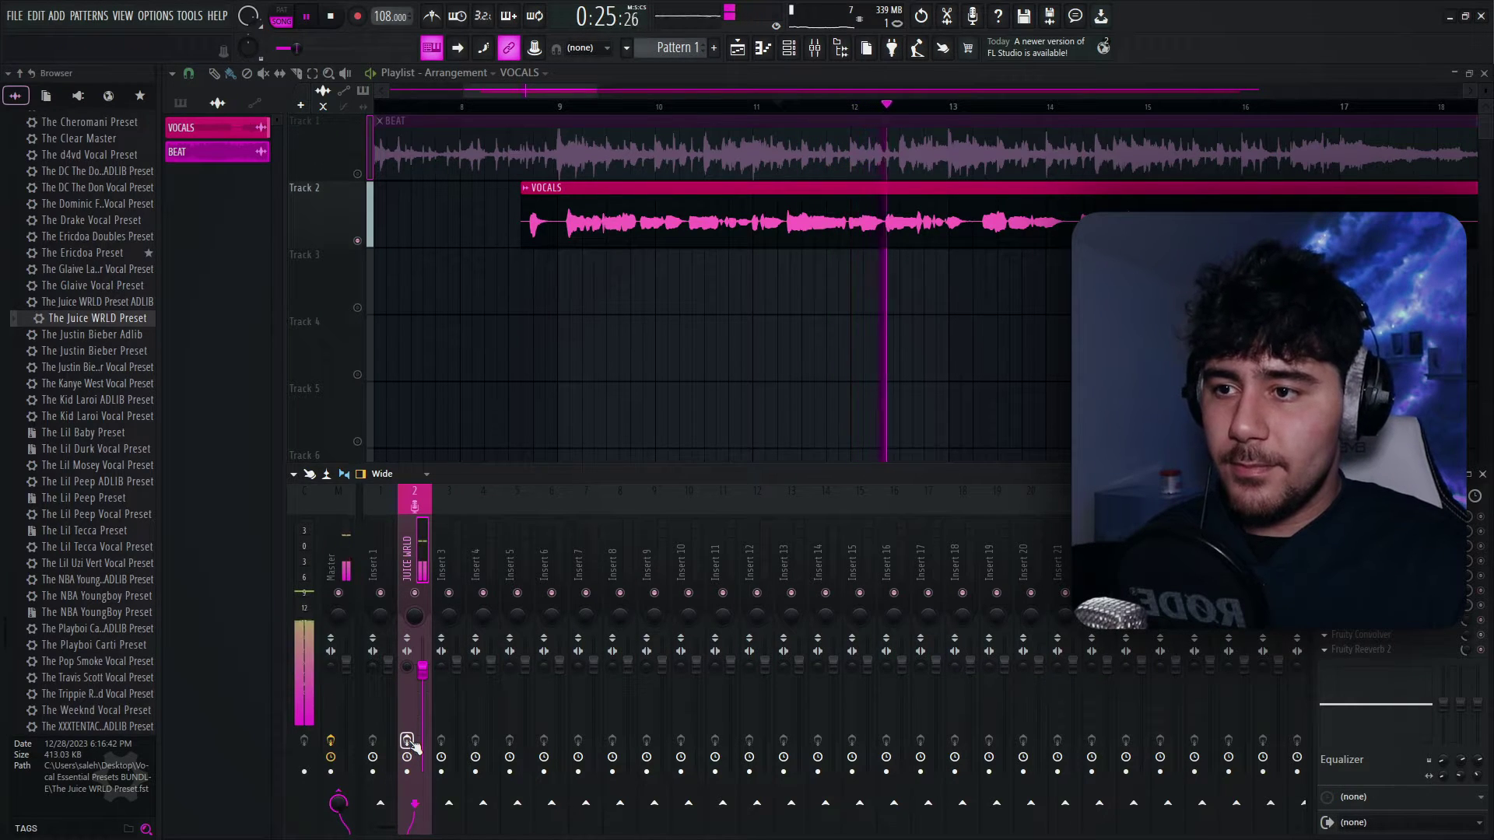
click(407, 740)
key(space)
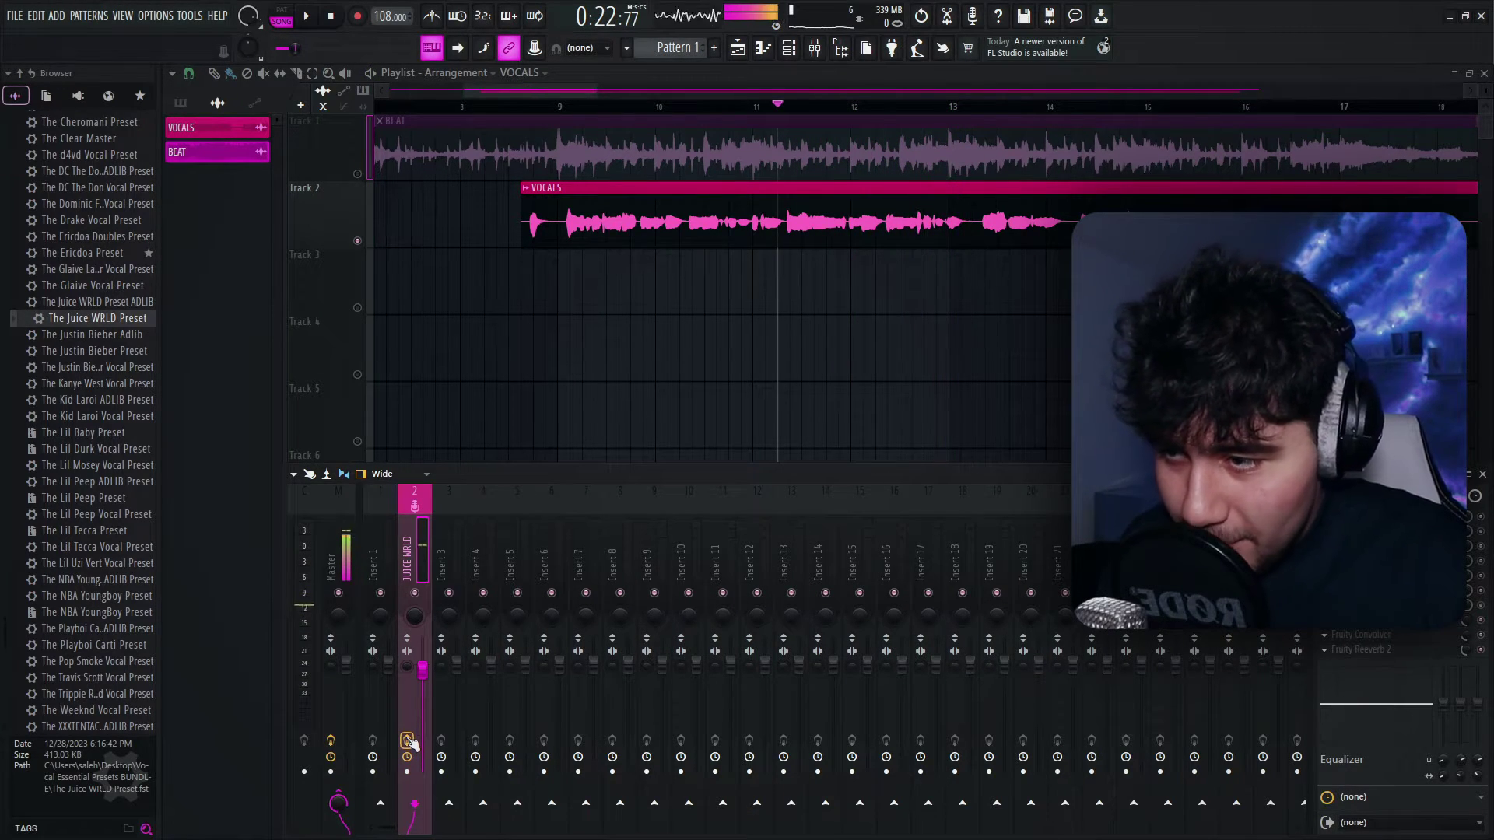
key(space)
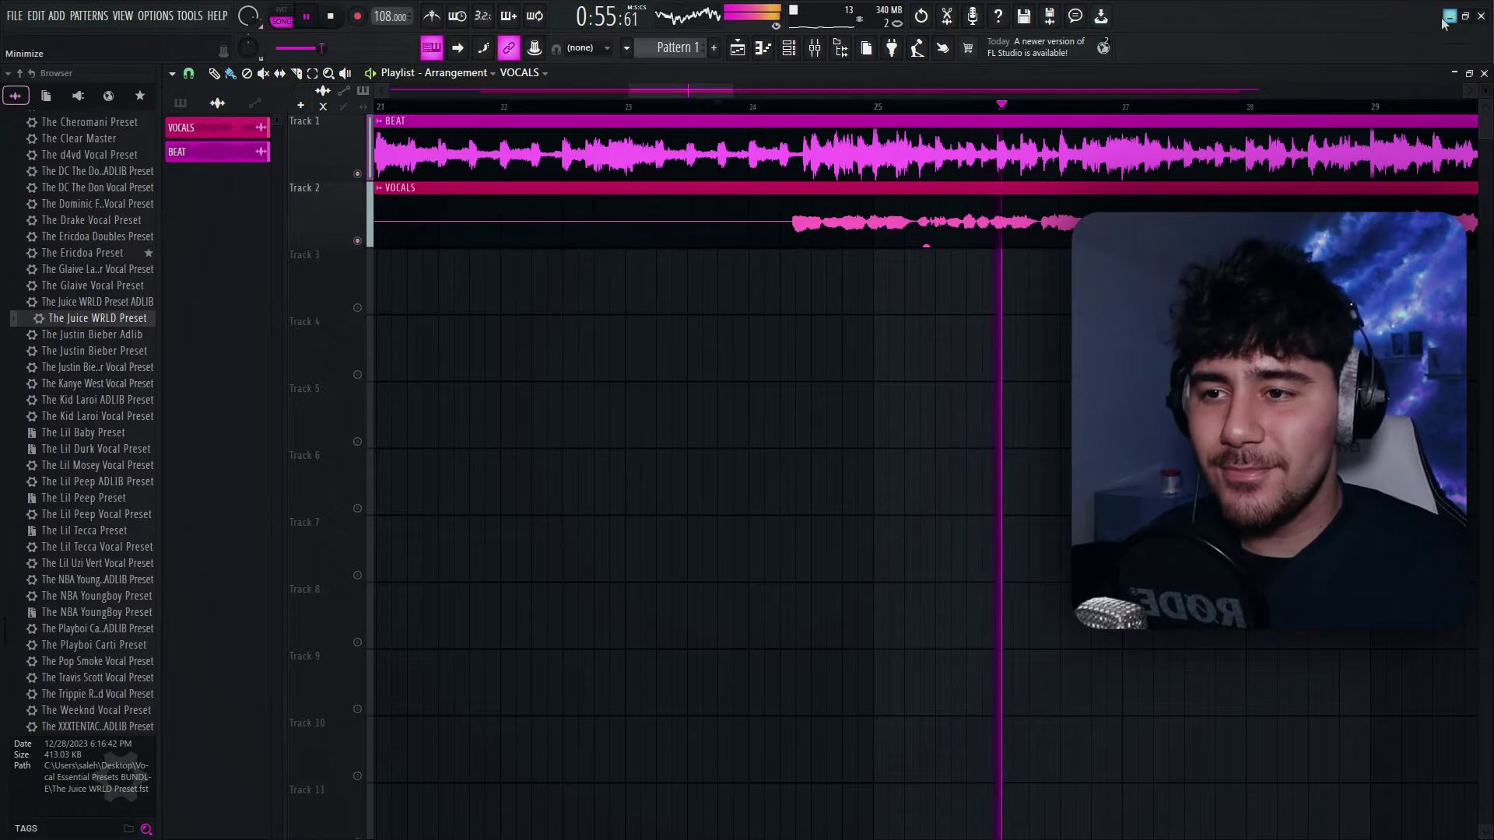
Step: Set Pitcher's correction speed to 80, close it, and play the song
scroll(820, 85, down, 3)
drag(691, 98, 792, 120)
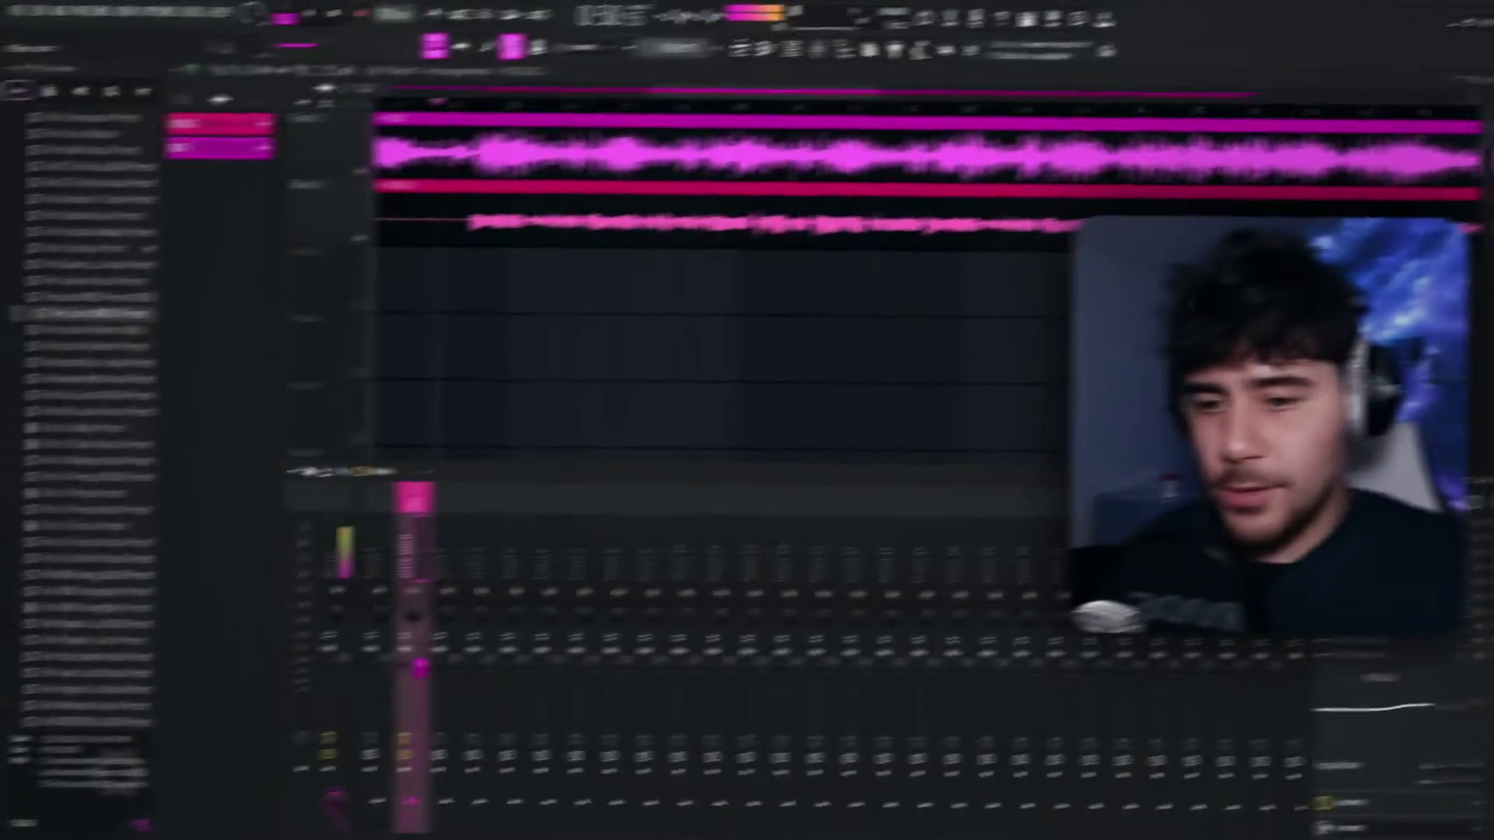
drag(602, 469, 602, 459)
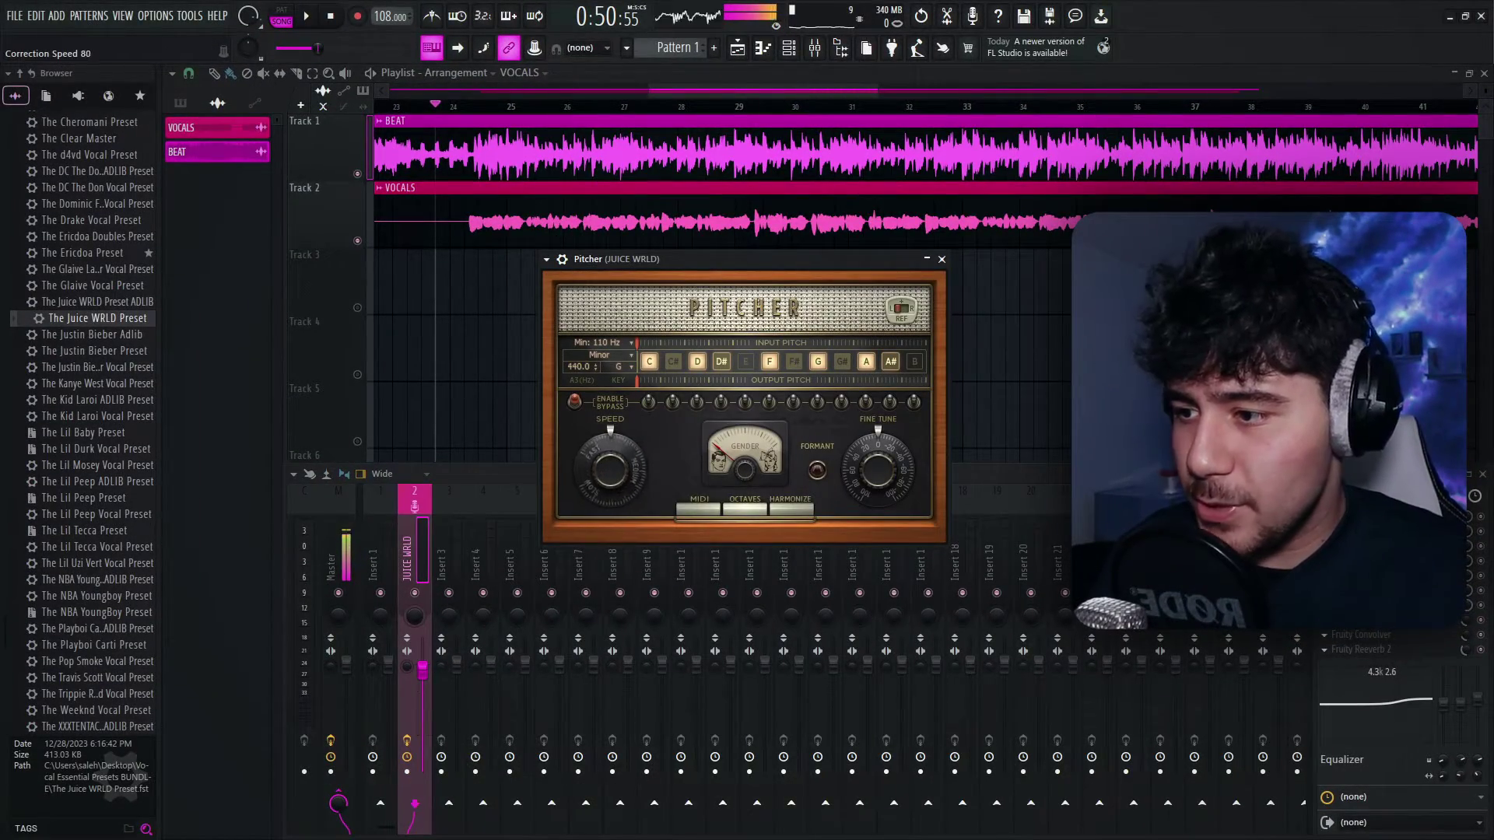
click(665, 91)
key(space)
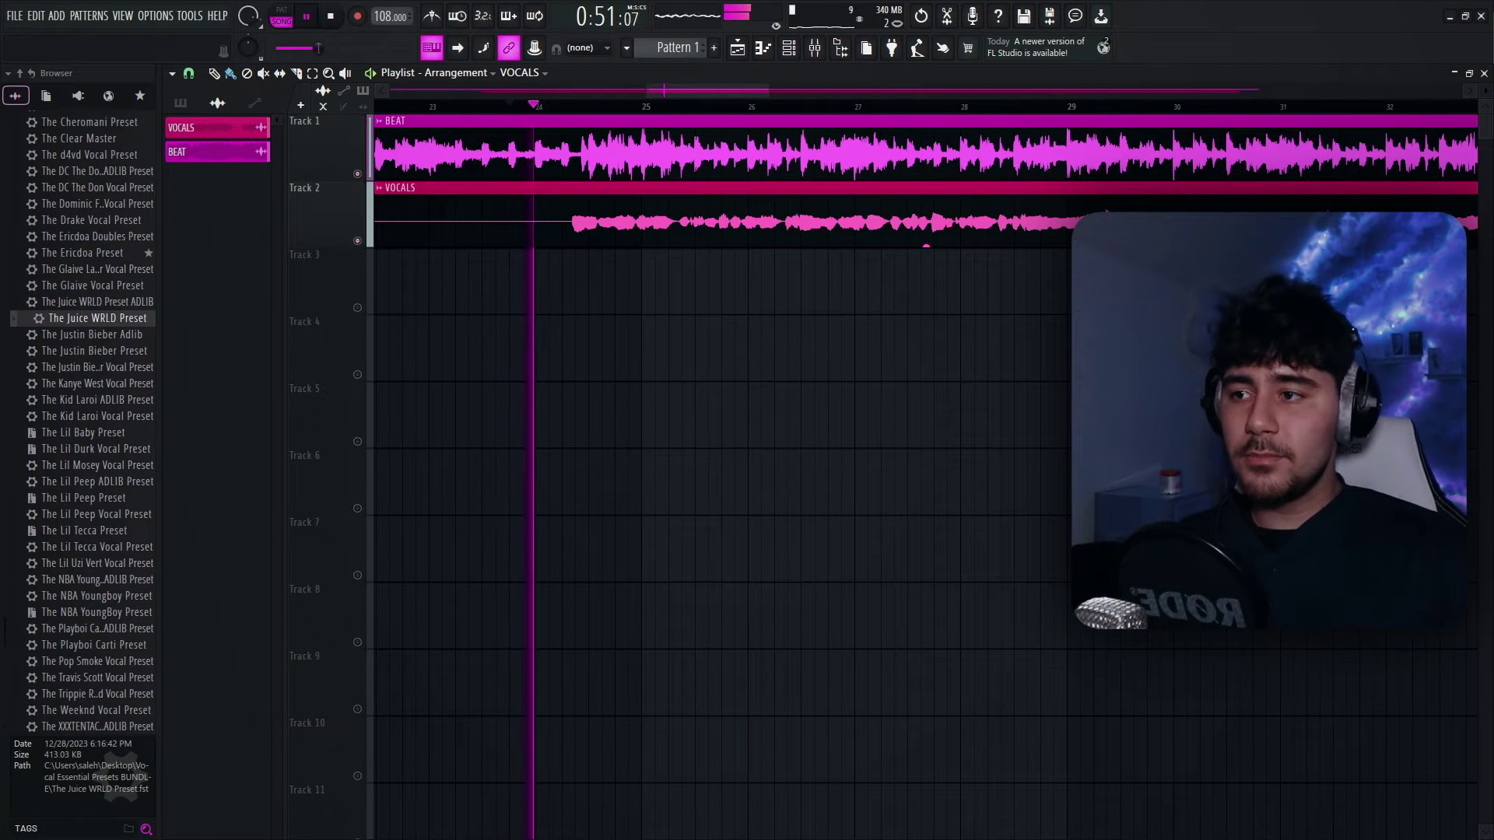